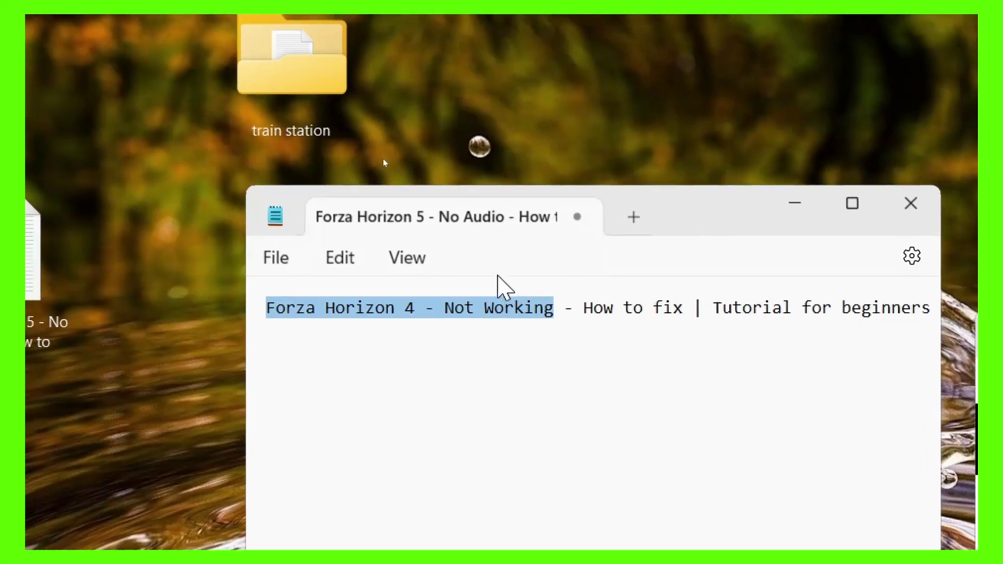
- Minimize the Notepad note titled with the Forza Horizon 4 tutorial
key(alt)
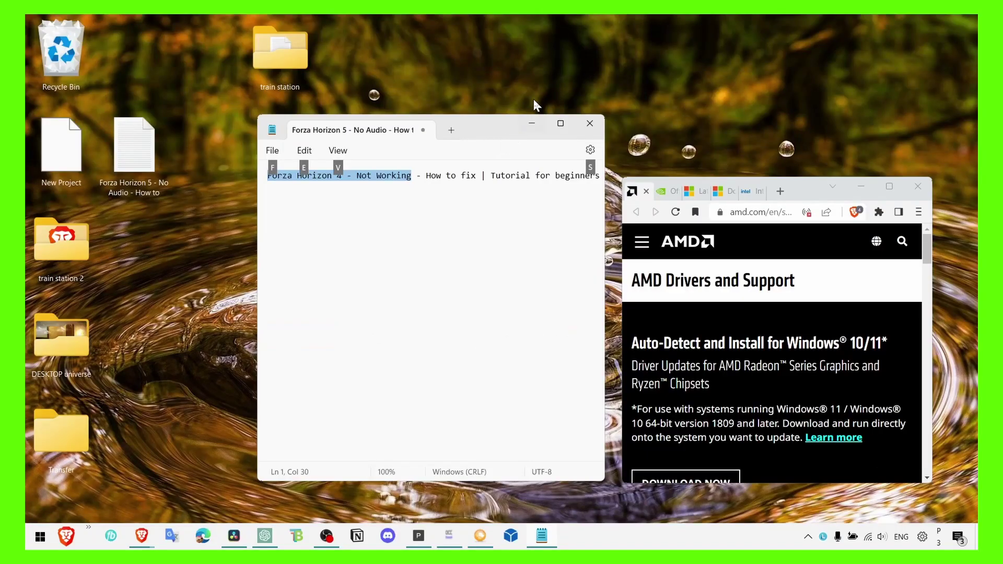
click(531, 124)
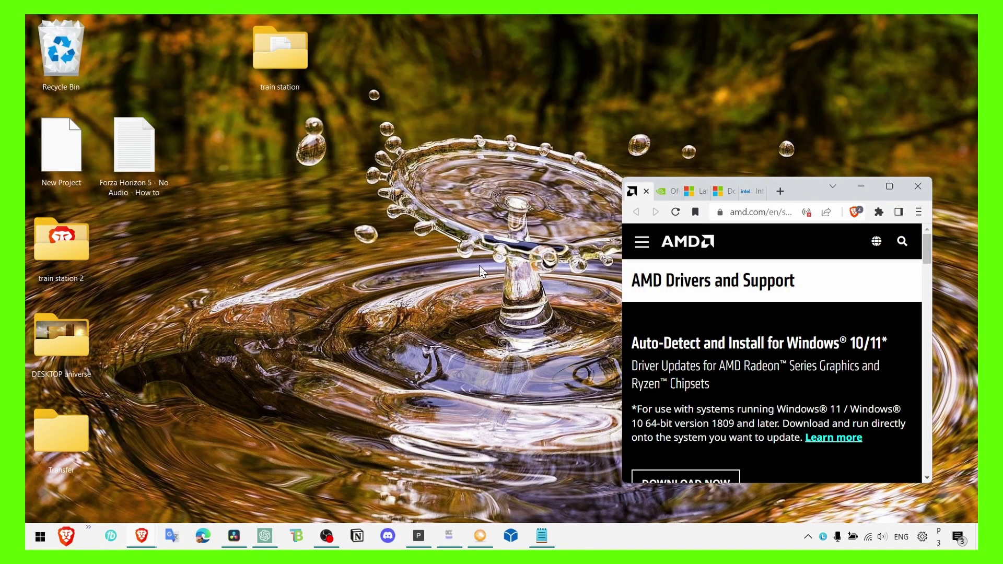
- Launch Device Manager from Windows search and expand Display adapters
click(470, 266)
key(super+s)
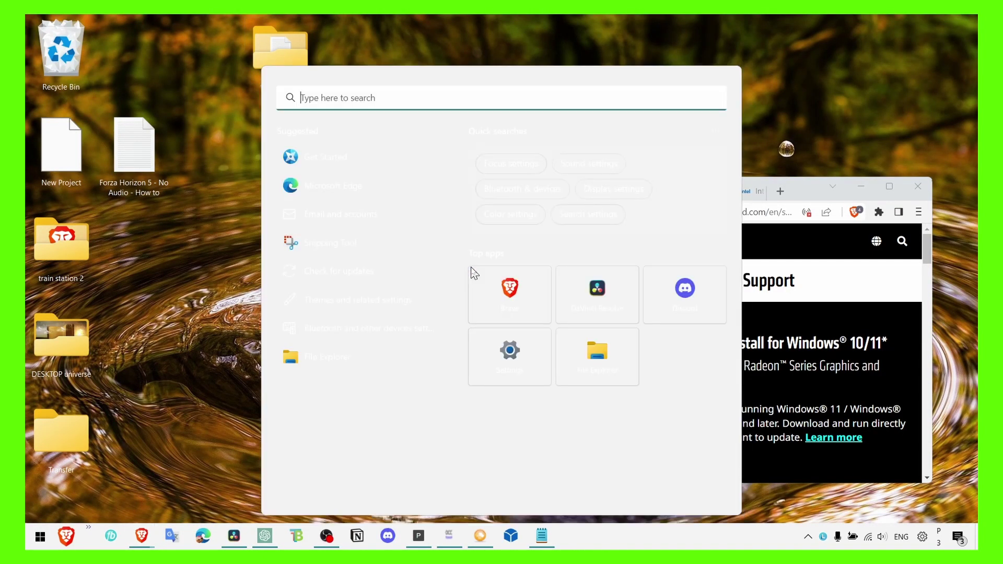
text(de)
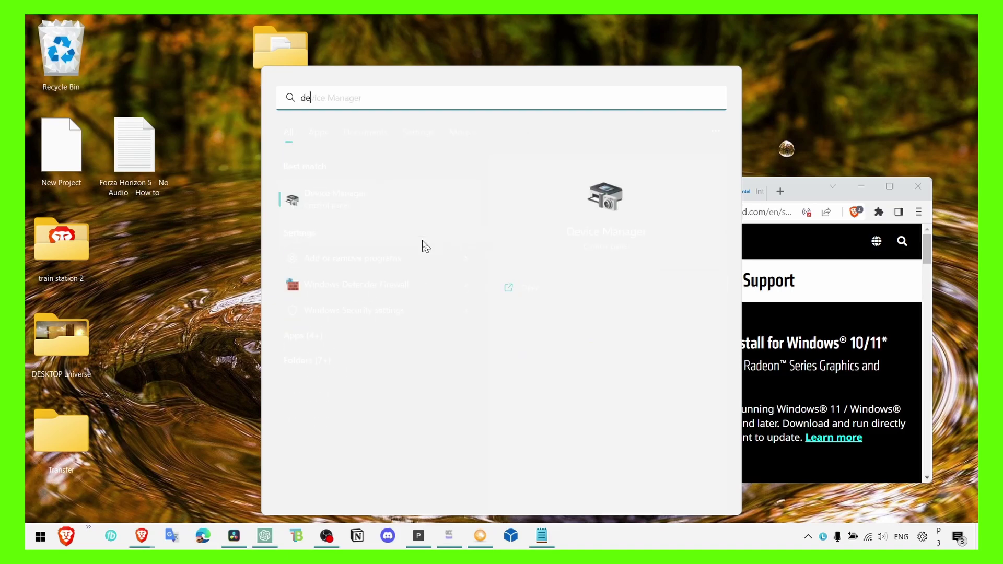
text(vice ma)
text(r)
key(Return)
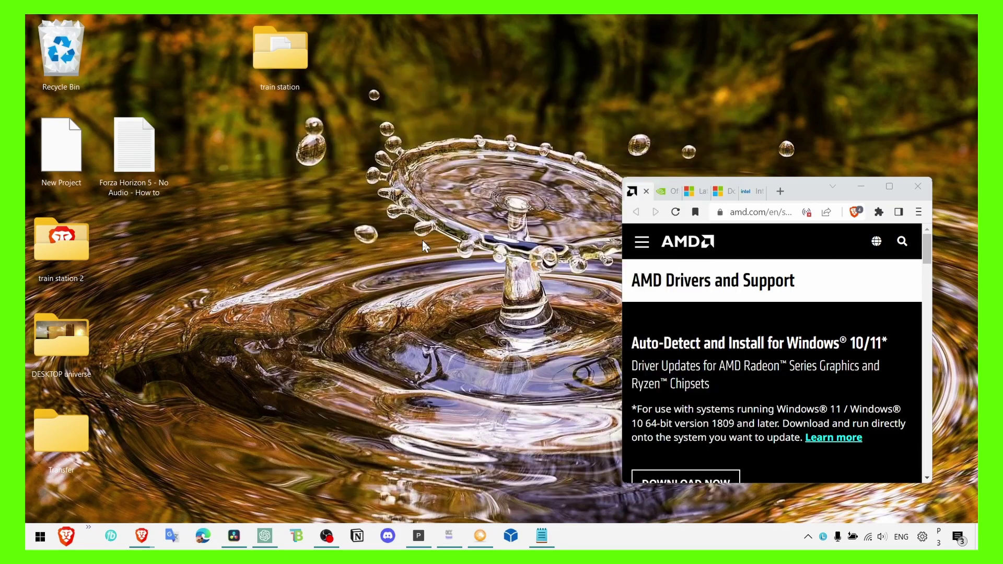
drag(313, 61, 489, 88)
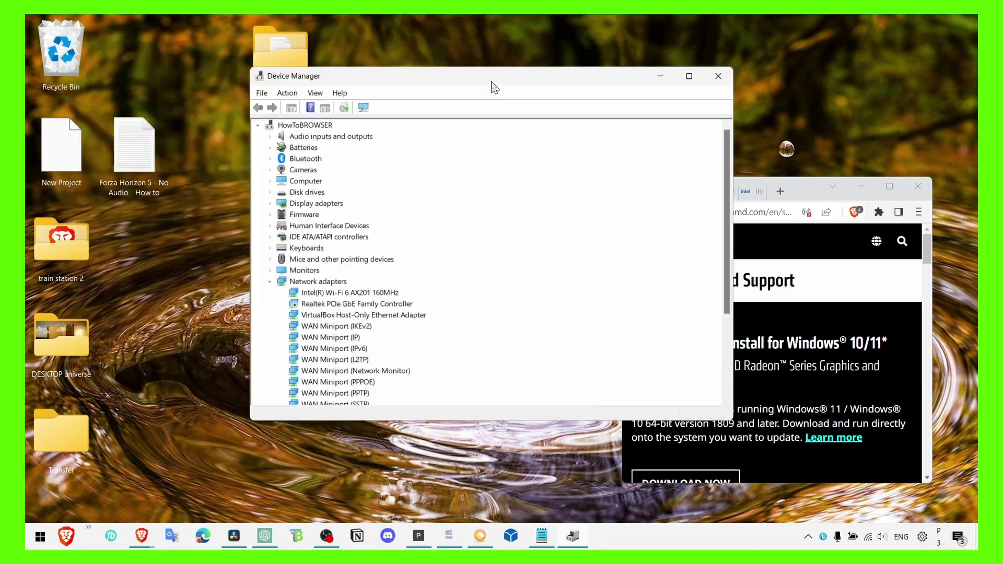
double_click(317, 203)
- Start a driver update for the NVIDIA GeForce RTX 3050 Laptop GPU, pick it from the list, then cancel
click(324, 214)
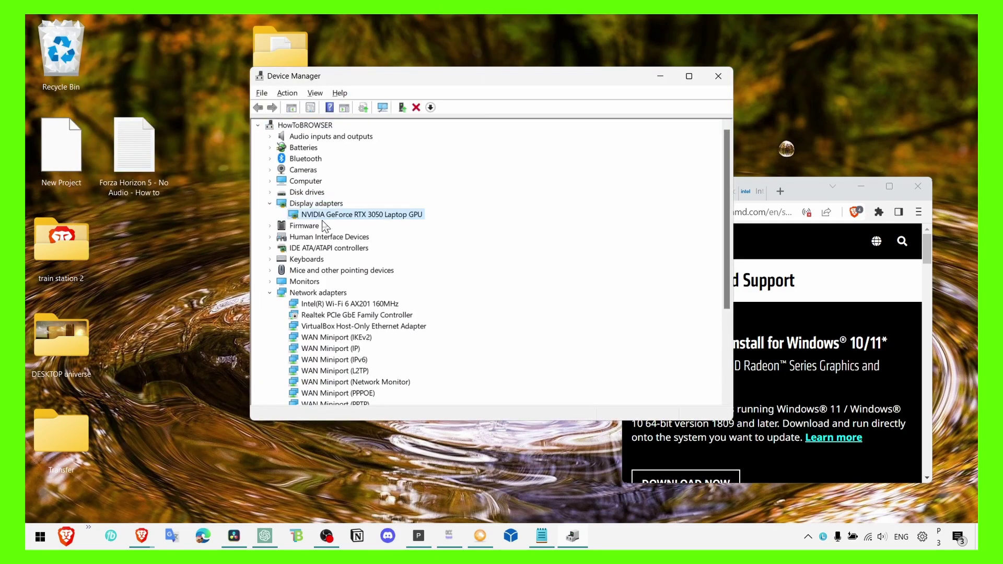
right_click(324, 216)
click(339, 226)
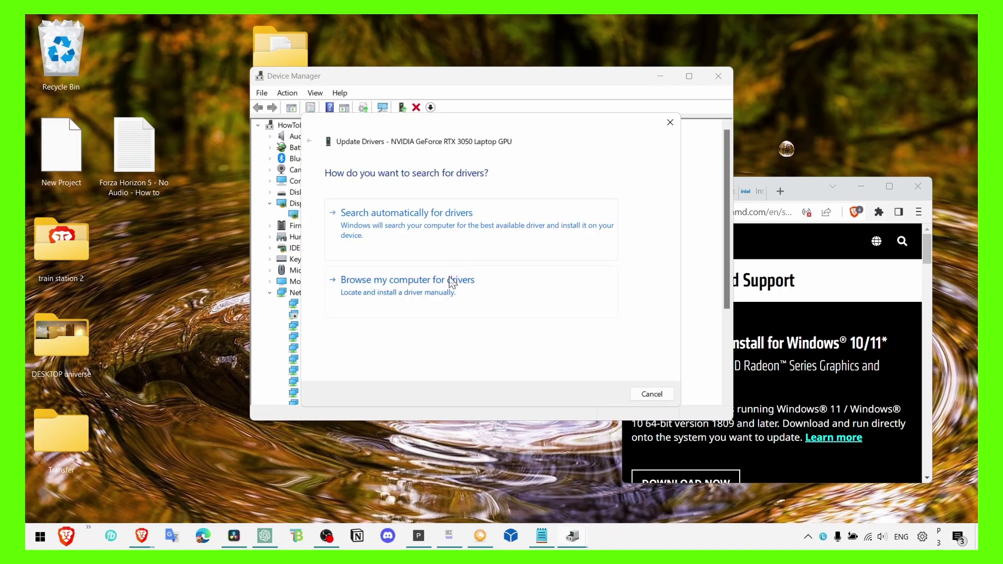
click(452, 292)
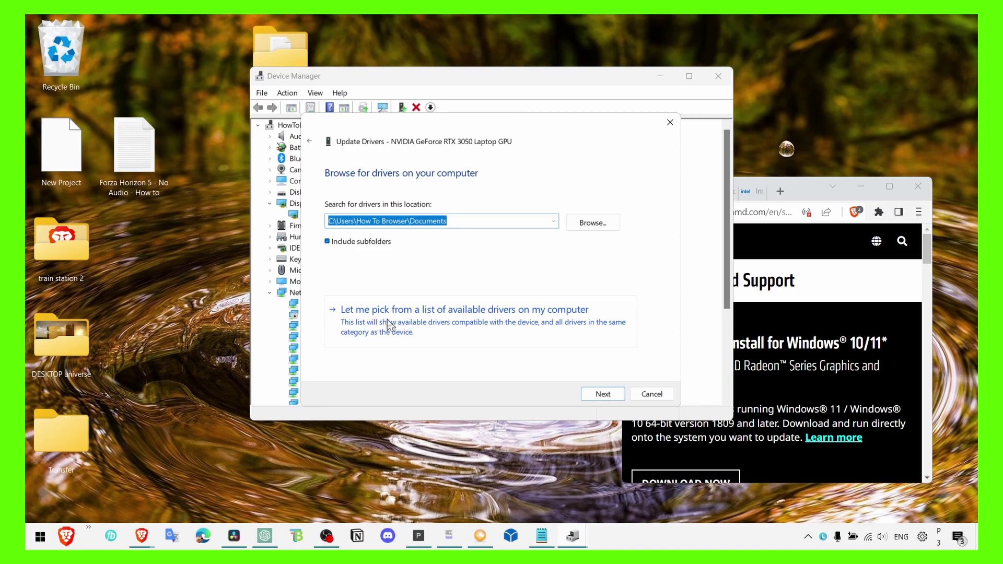
click(515, 320)
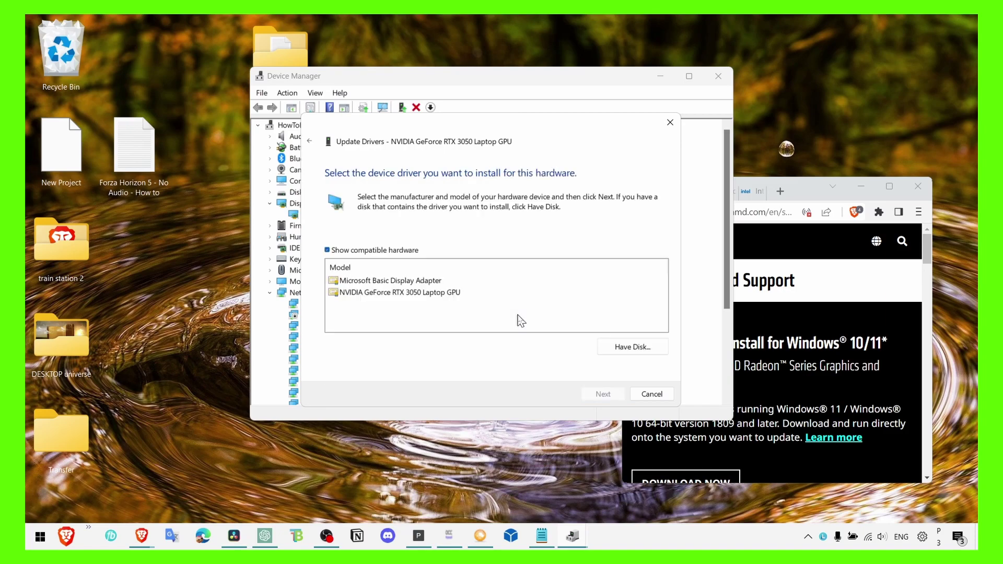
click(368, 292)
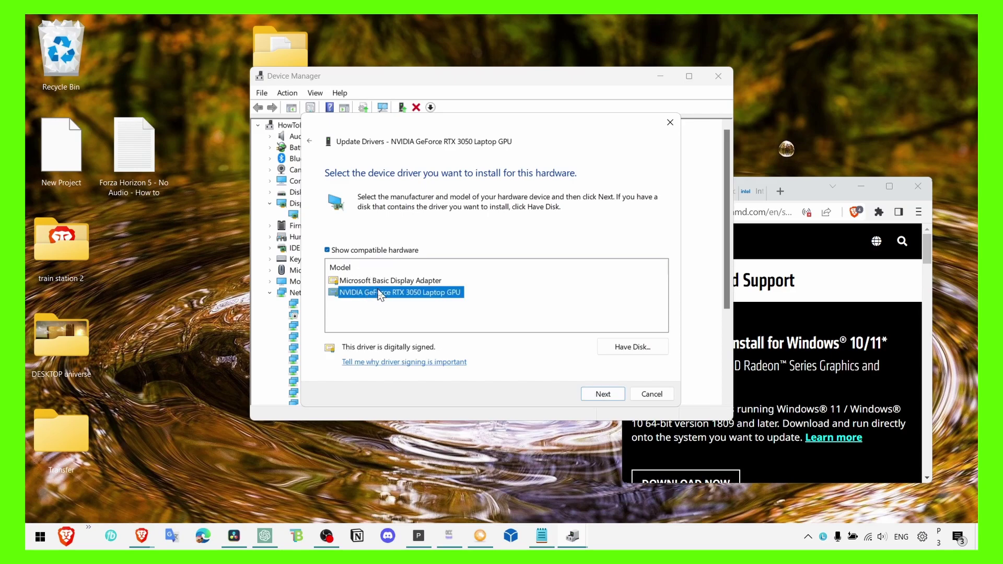
click(651, 394)
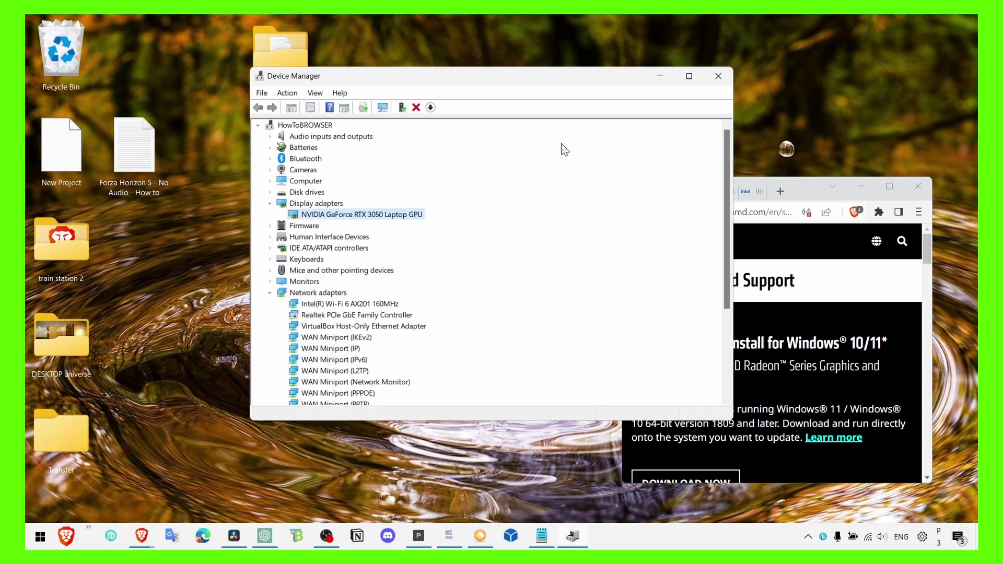
- Close Device Manager and search 'windows update' to reach its Settings page
click(718, 76)
key(super+s)
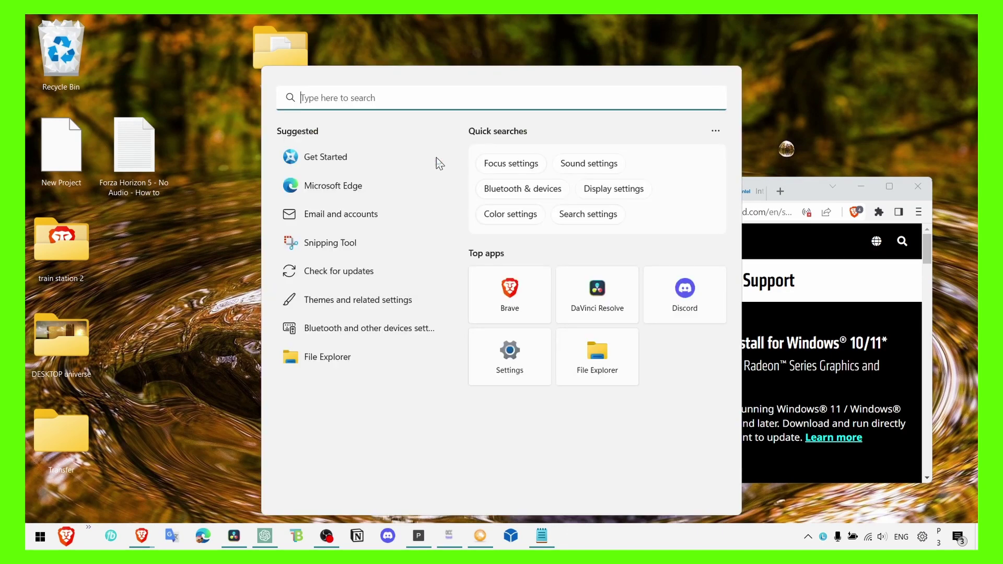
text(widnows)
key(BackSpace)
key(BackSpace)
text(n)
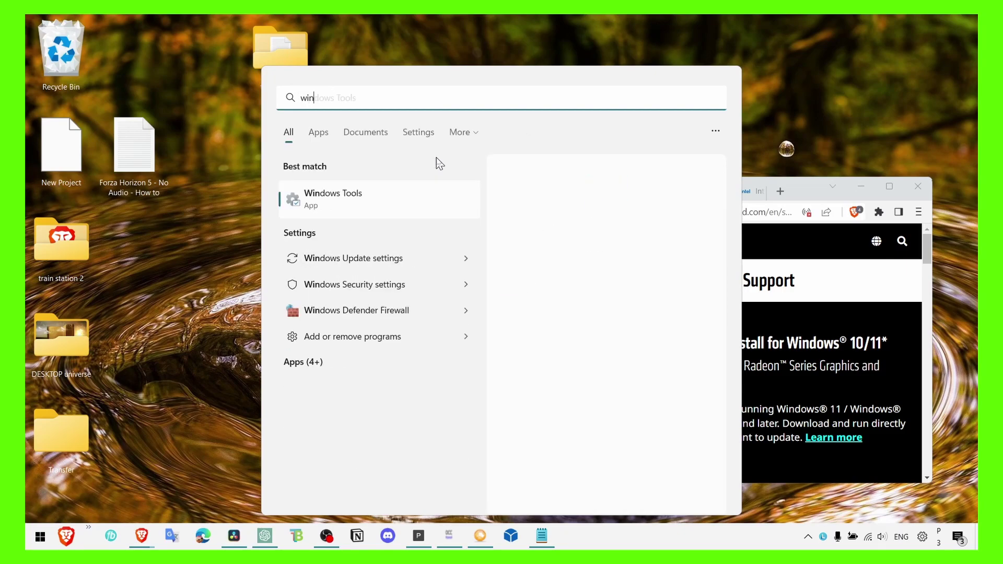
text(dows updat)
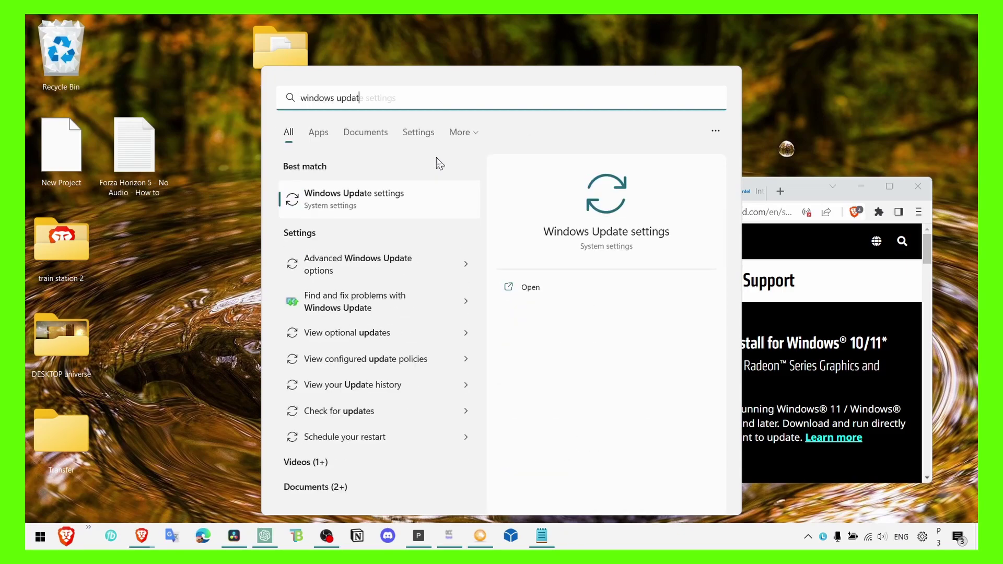
text(e)
key(Return)
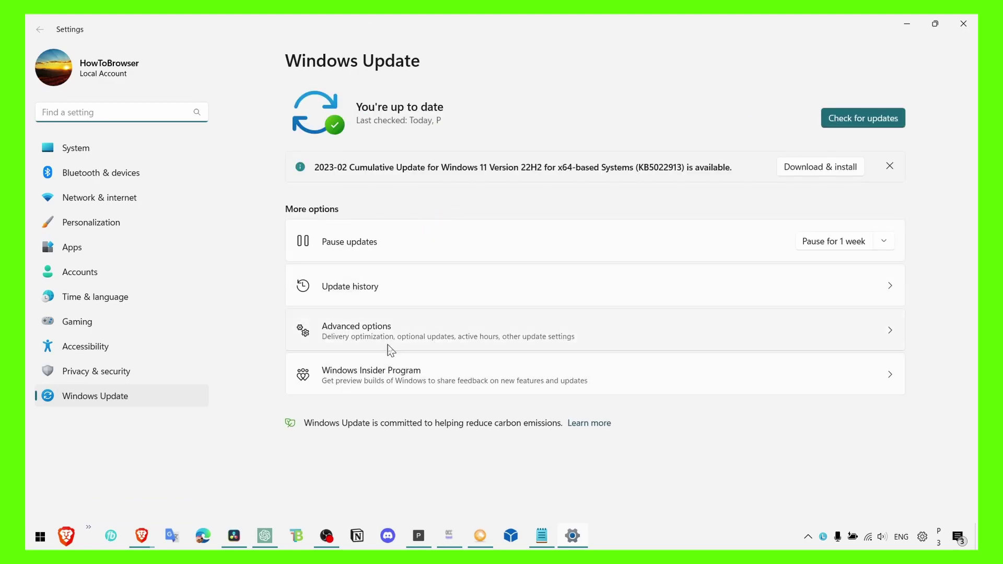
- Go to Advanced options > Optional updates and expand Driver updates
click(389, 345)
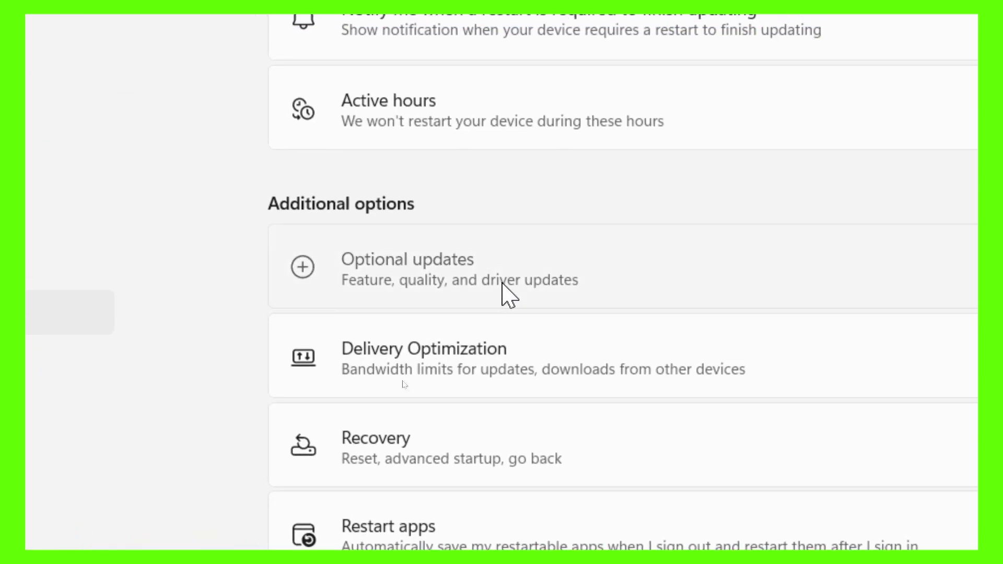
click(508, 294)
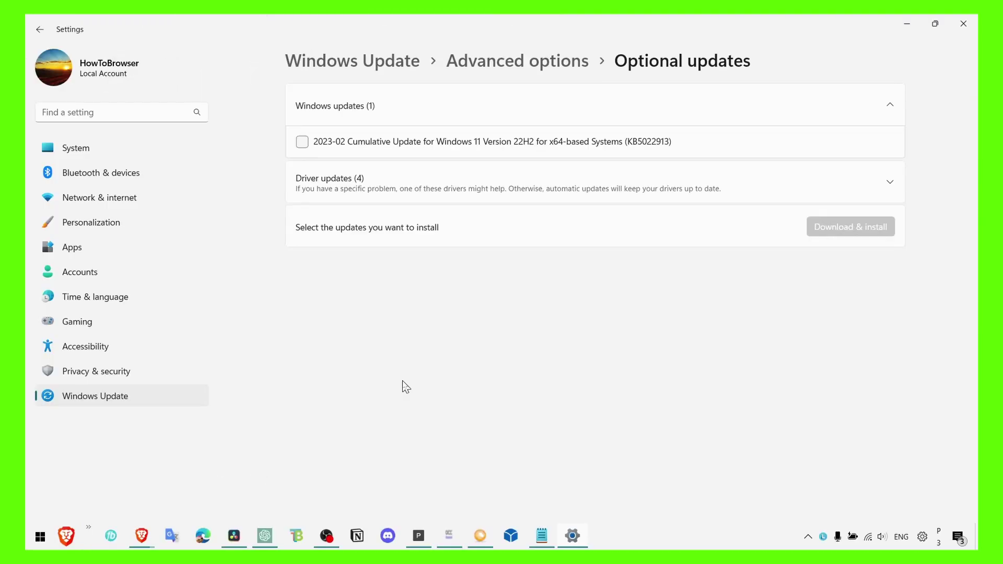
click(390, 194)
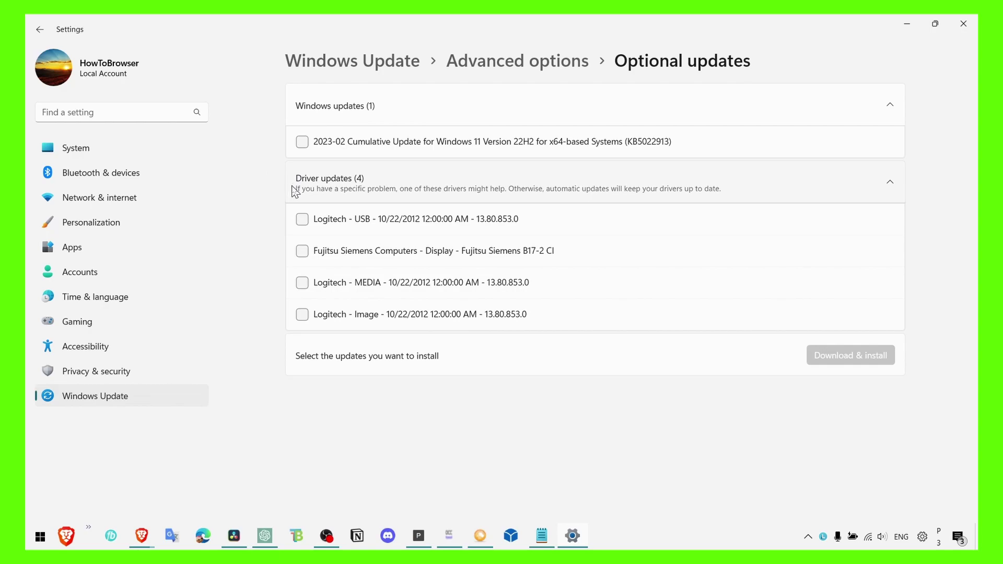
- Tick the Logitech USB and Fujitsu display driver updates, then close Settings
click(310, 218)
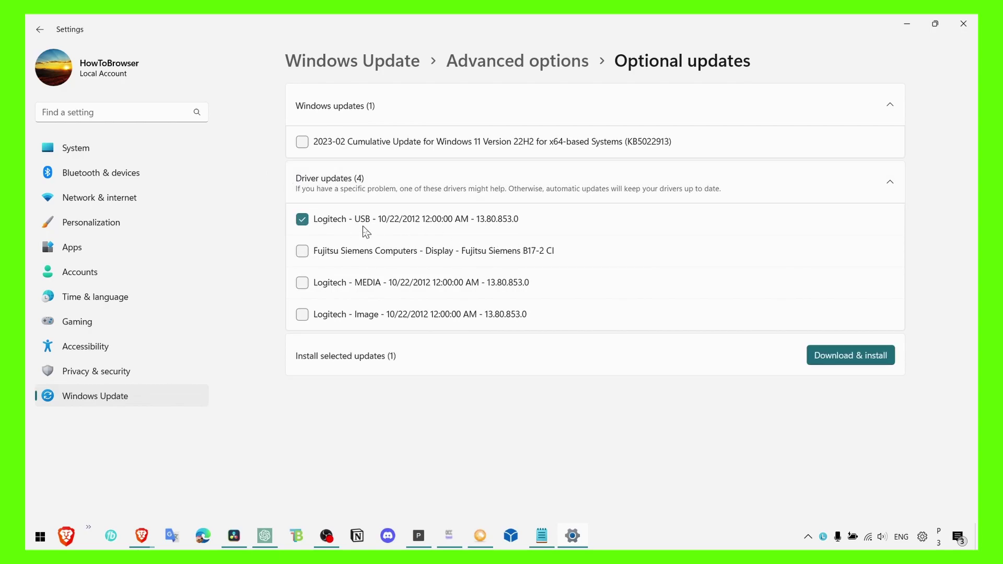
click(327, 218)
click(353, 220)
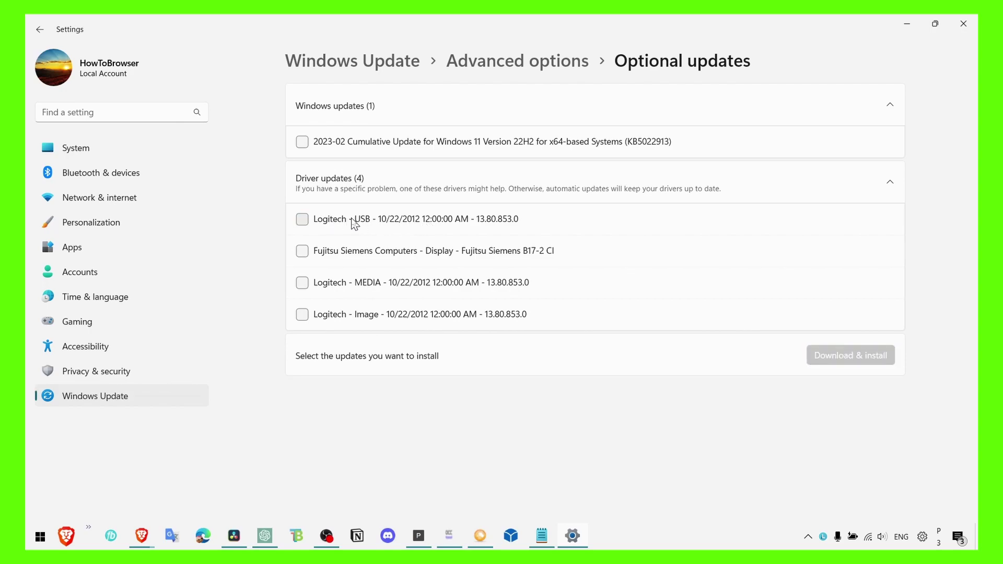
click(345, 244)
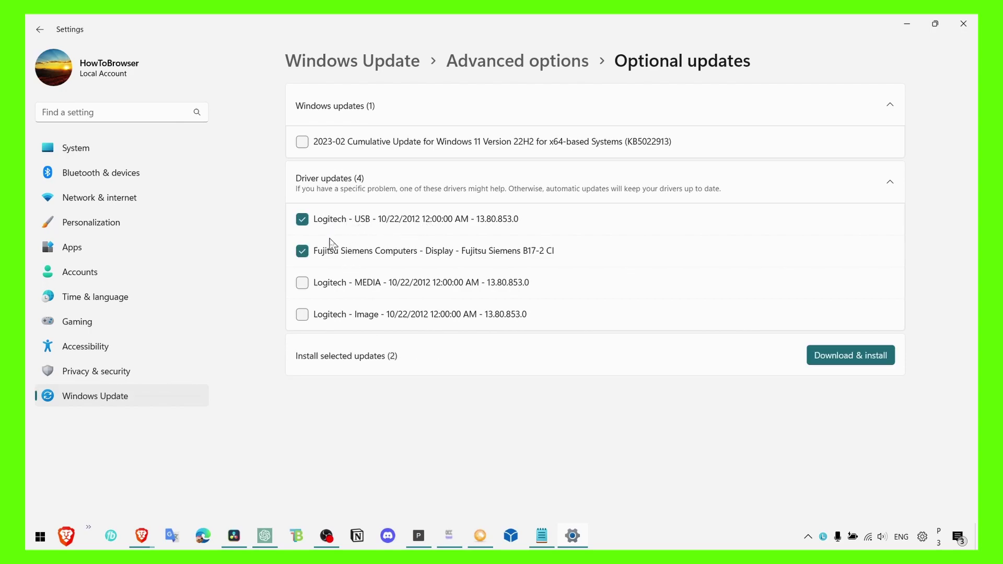
click(321, 221)
click(317, 249)
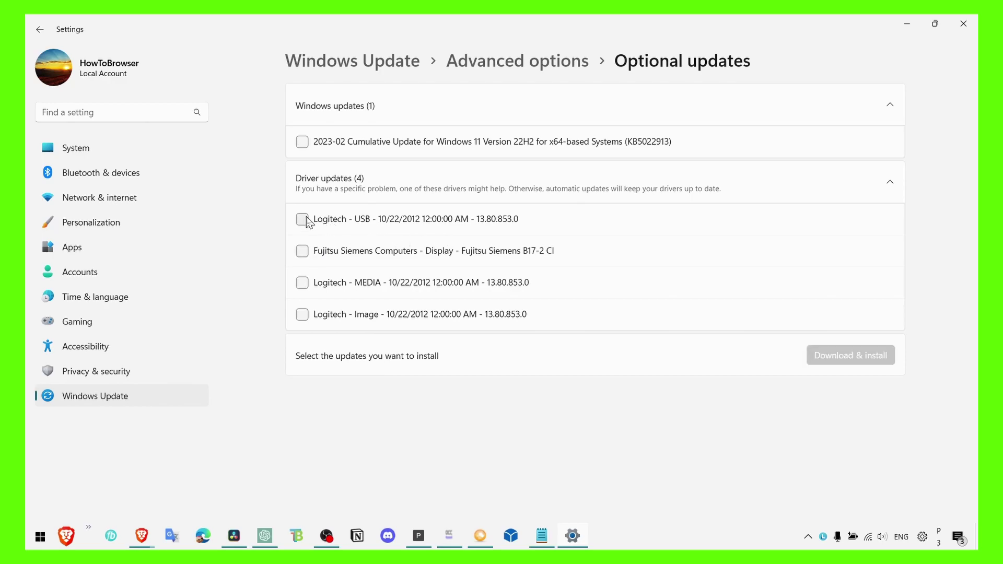
click(304, 220)
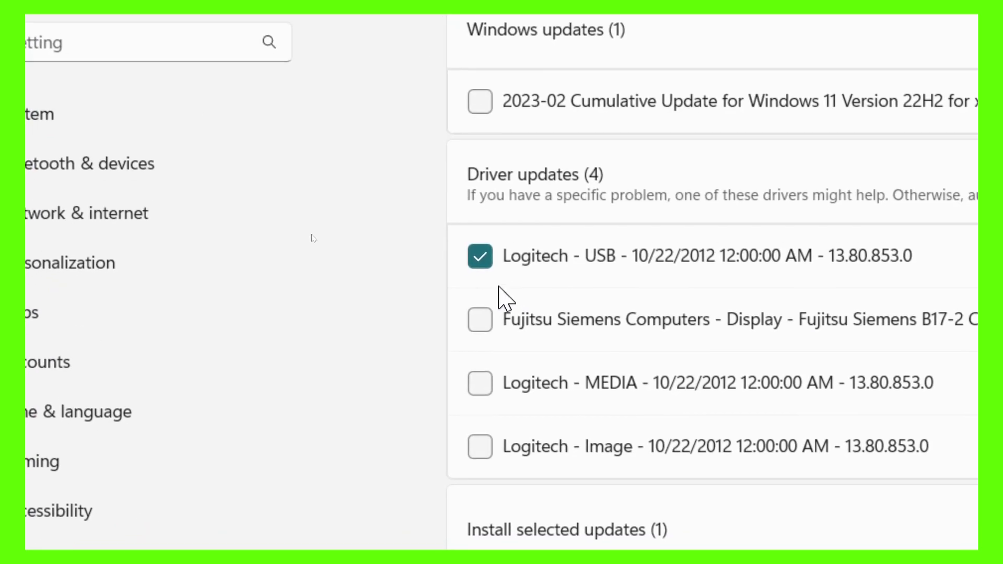
click(493, 320)
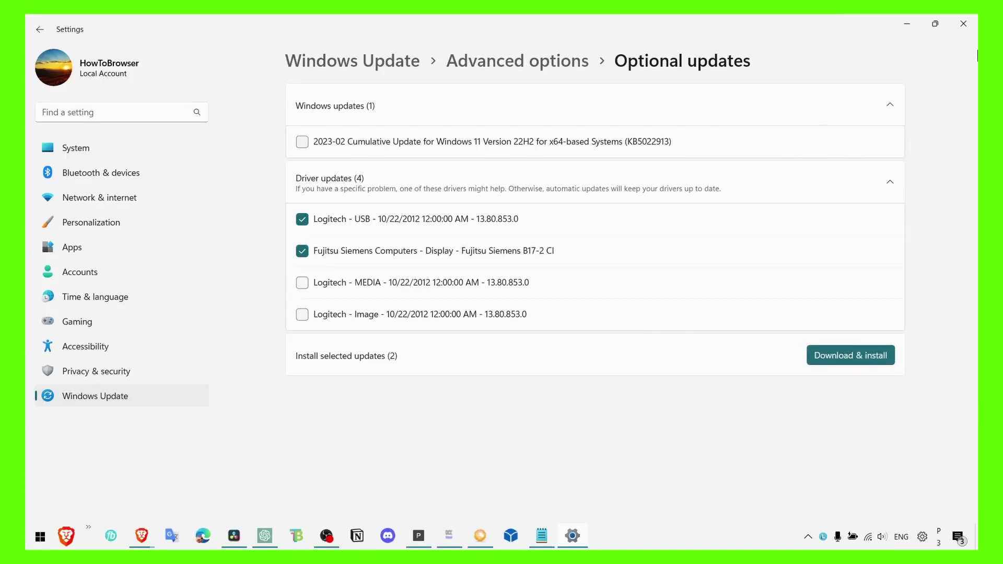
click(963, 23)
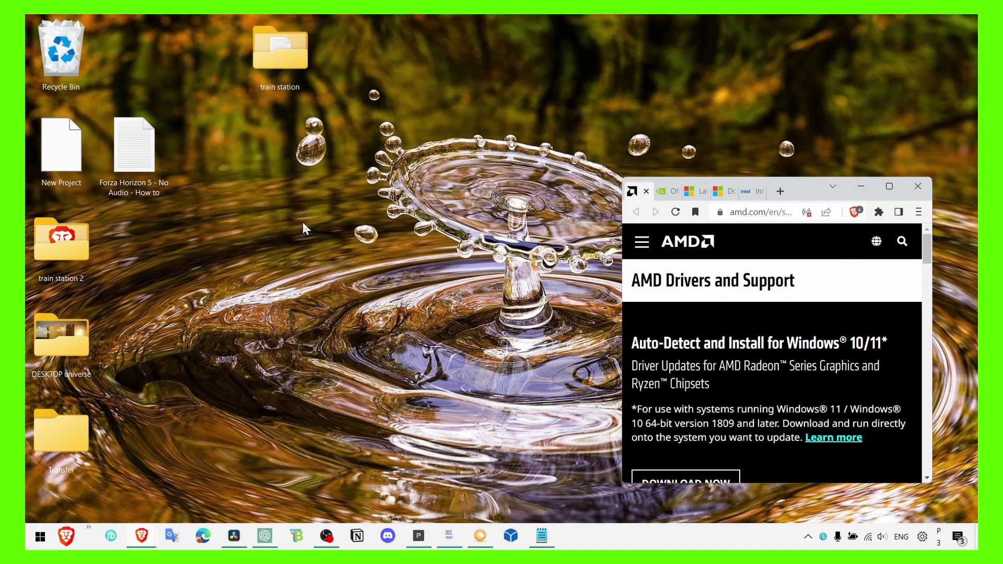
- Show the Compatibility tab of the Rockstar Games Launcher shortcut's properties
click(621, 537)
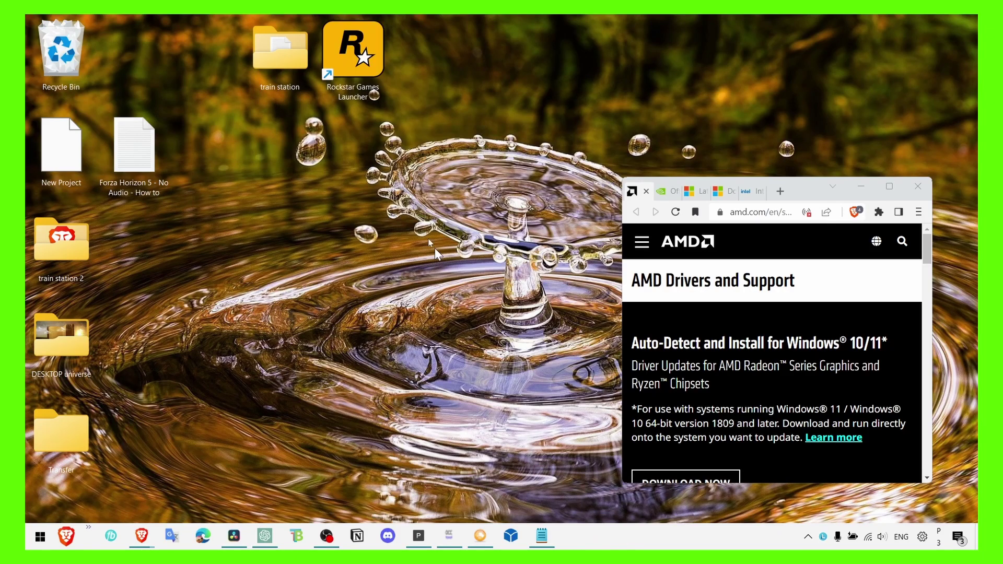
right_click(352, 61)
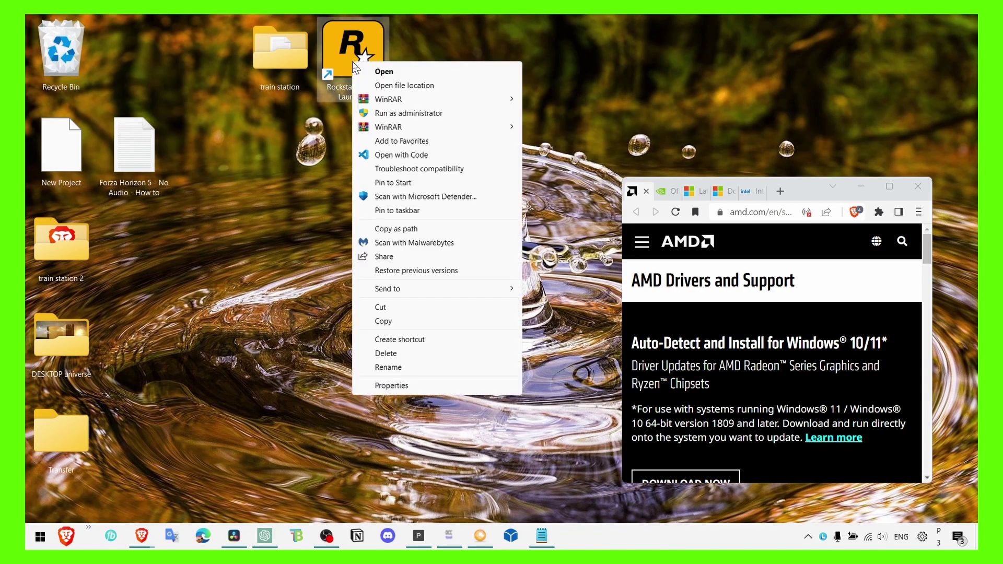
click(449, 389)
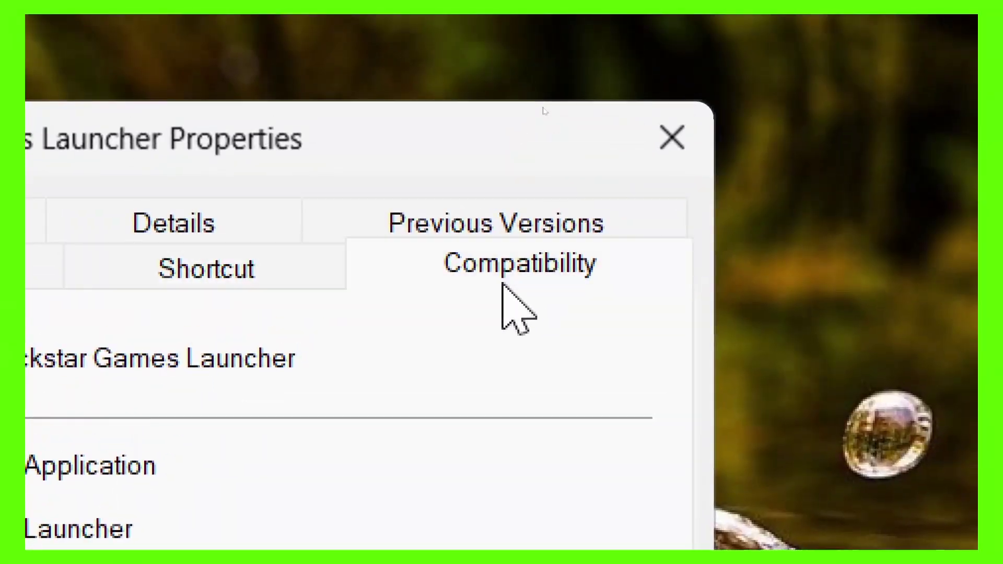
click(502, 283)
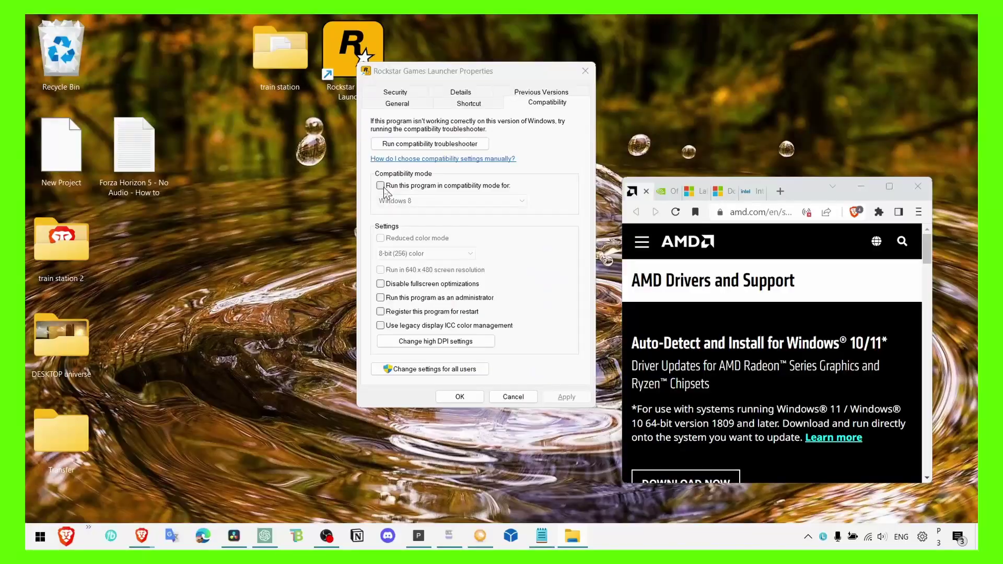
- Enable Windows 8 compatibility, disable fullscreen optimizations, run as administrator, and close the dialog
click(381, 186)
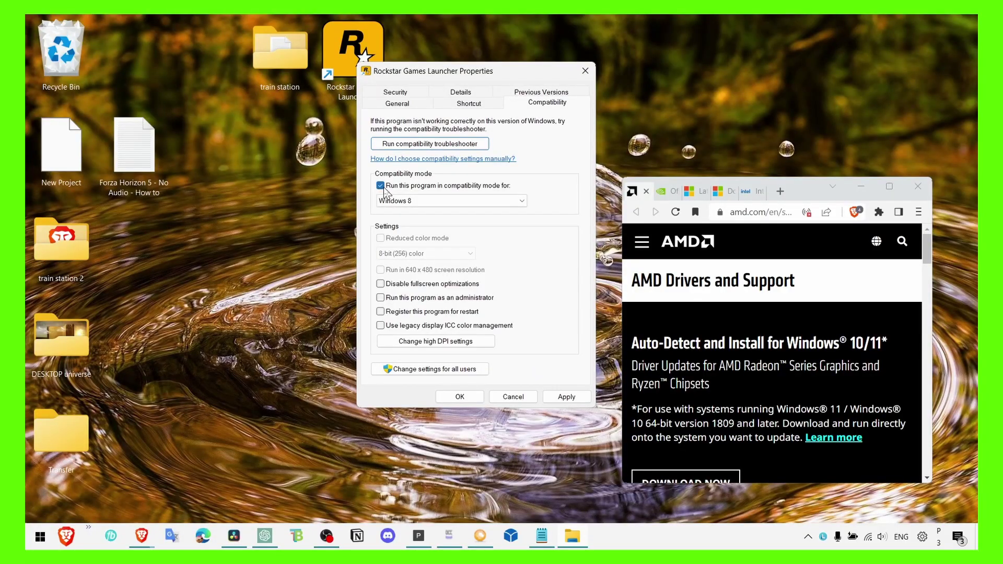
click(470, 202)
click(417, 248)
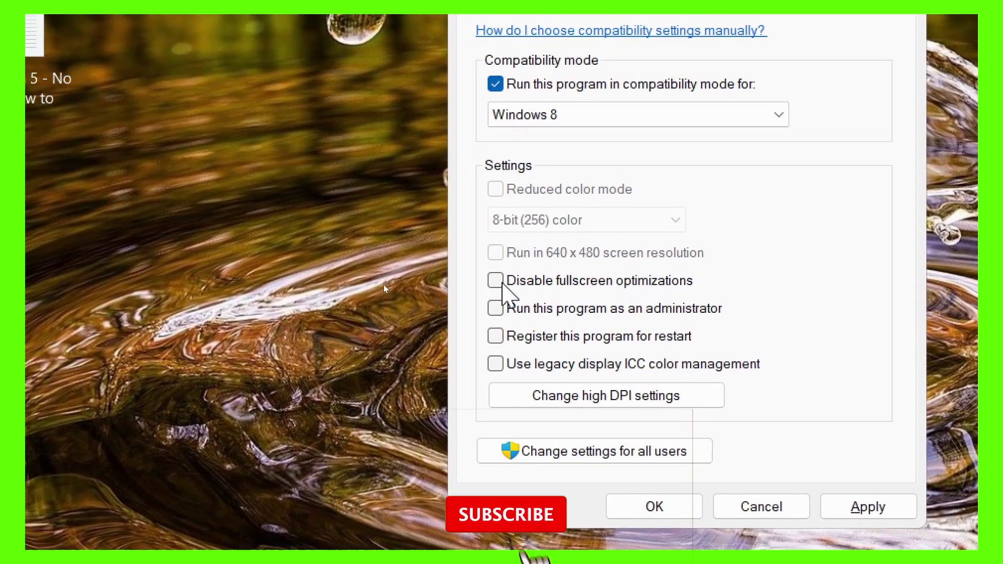
click(503, 284)
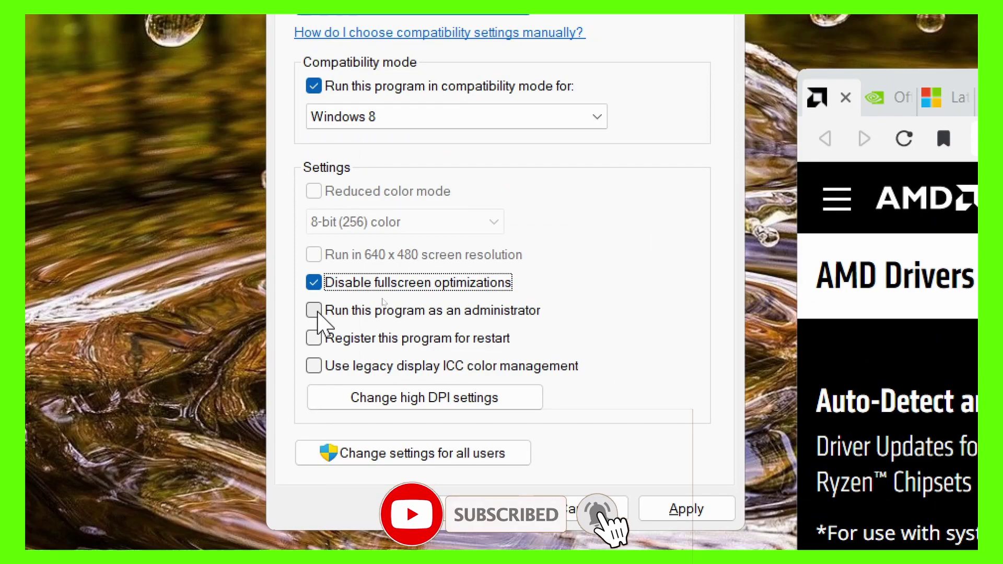
click(381, 297)
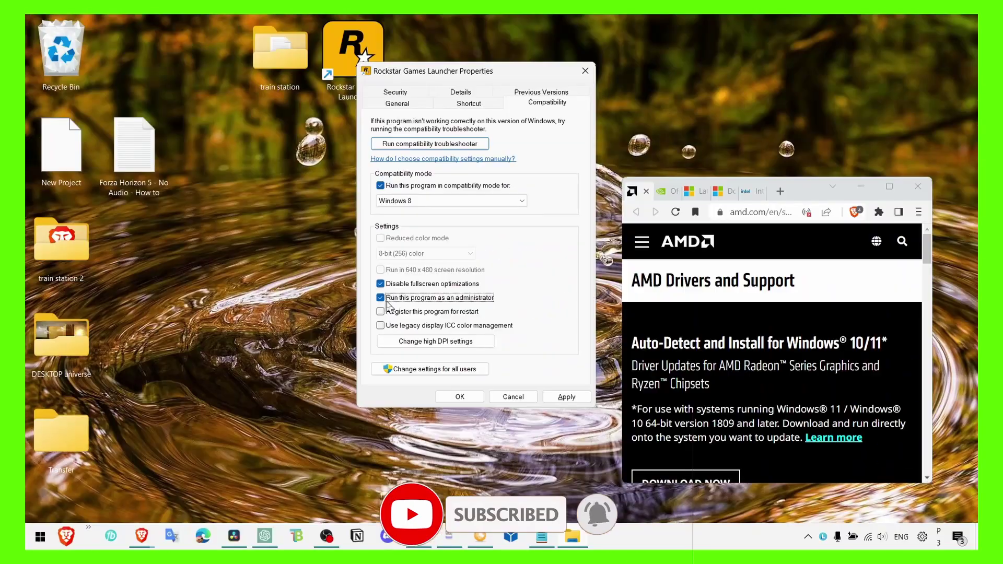
click(555, 397)
drag(433, 73, 550, 56)
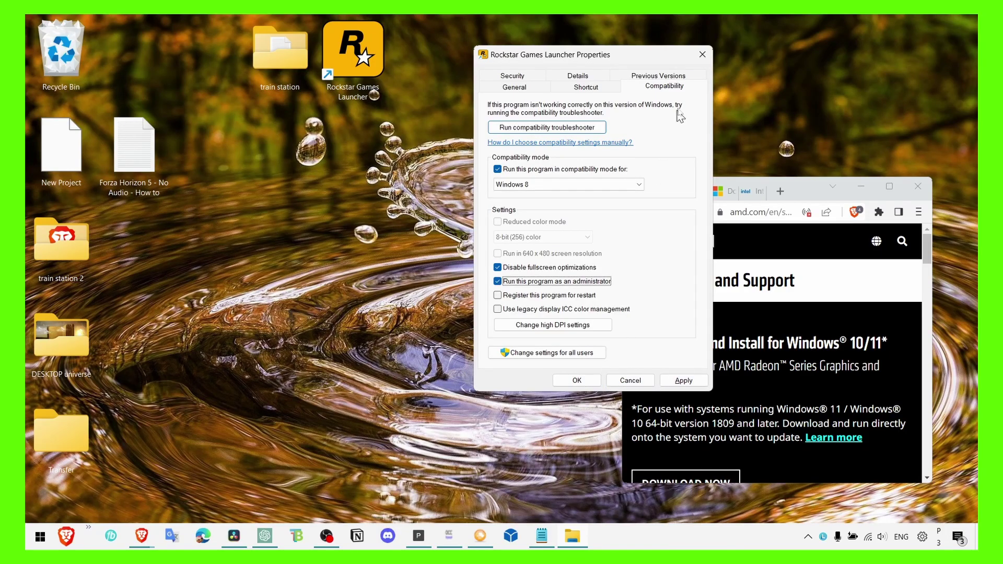
click(699, 63)
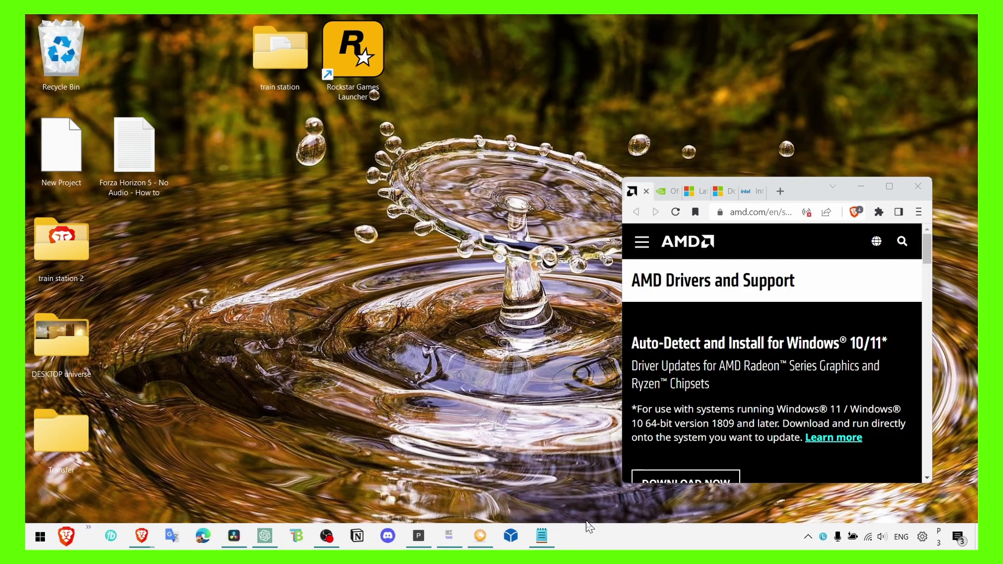
- Reposition Brave, check its tab list, and maximize it on AMD's Drivers and Support page
drag(803, 206, 565, 186)
double_click(562, 186)
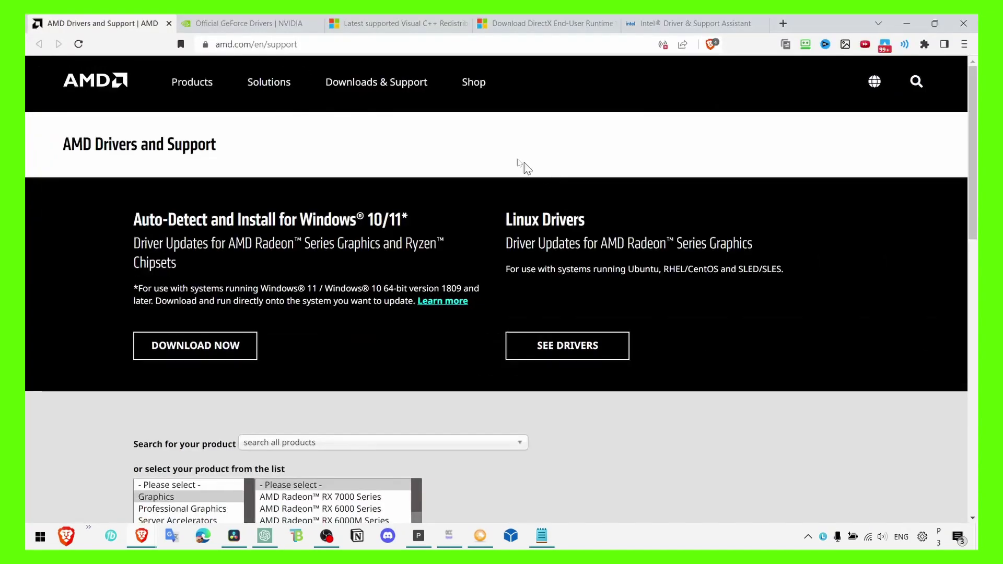
double_click(797, 23)
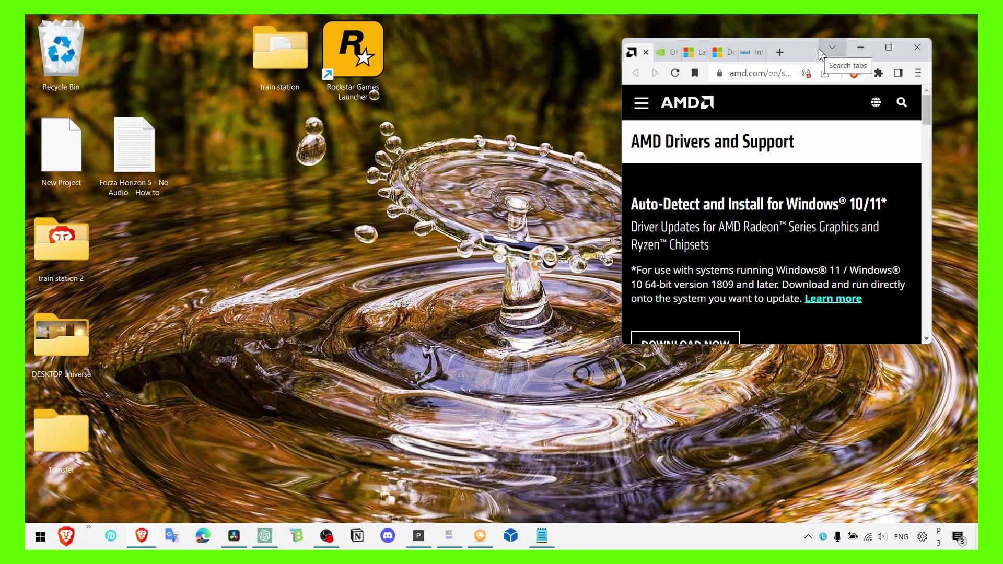
click(831, 49)
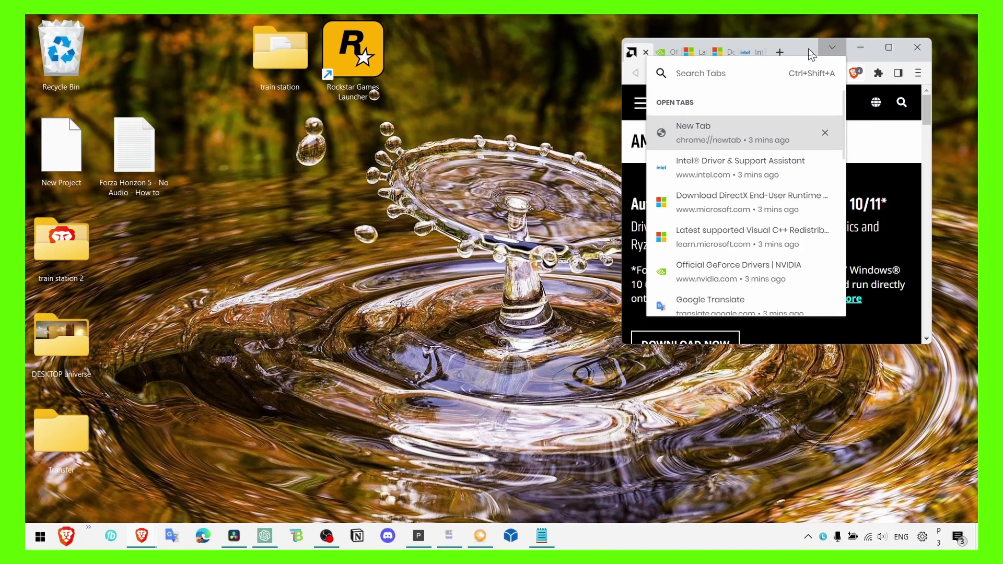
click(811, 54)
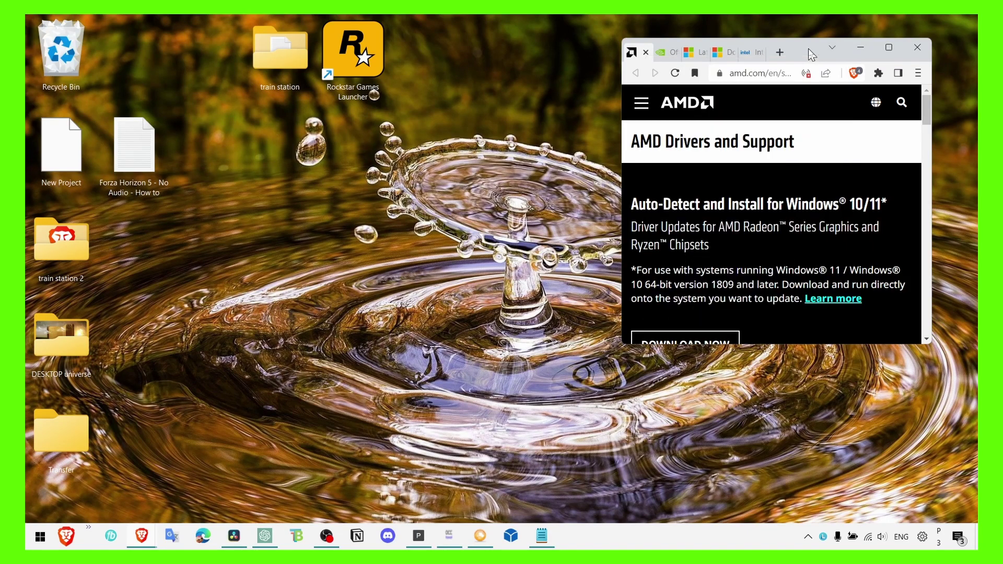
click(830, 49)
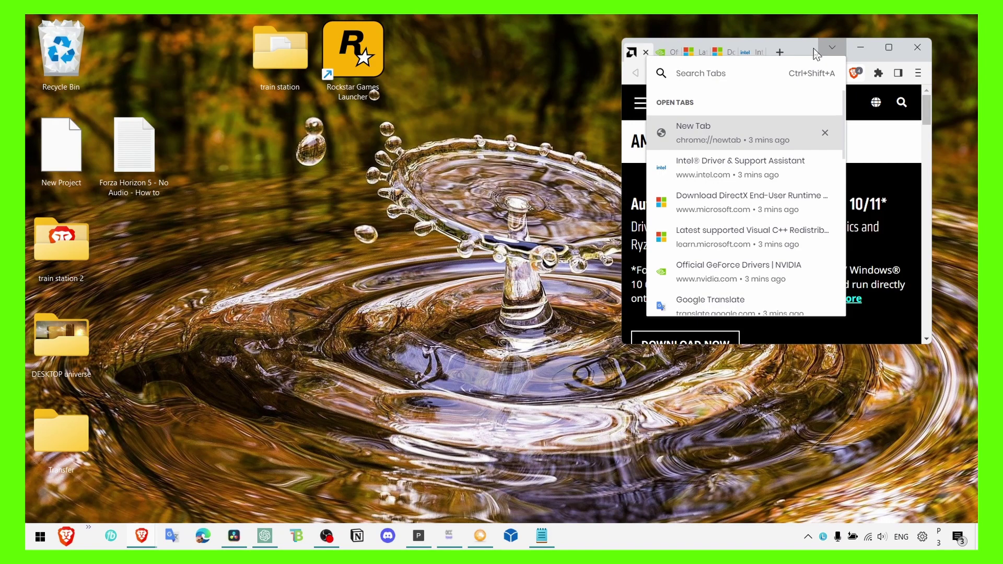
click(813, 54)
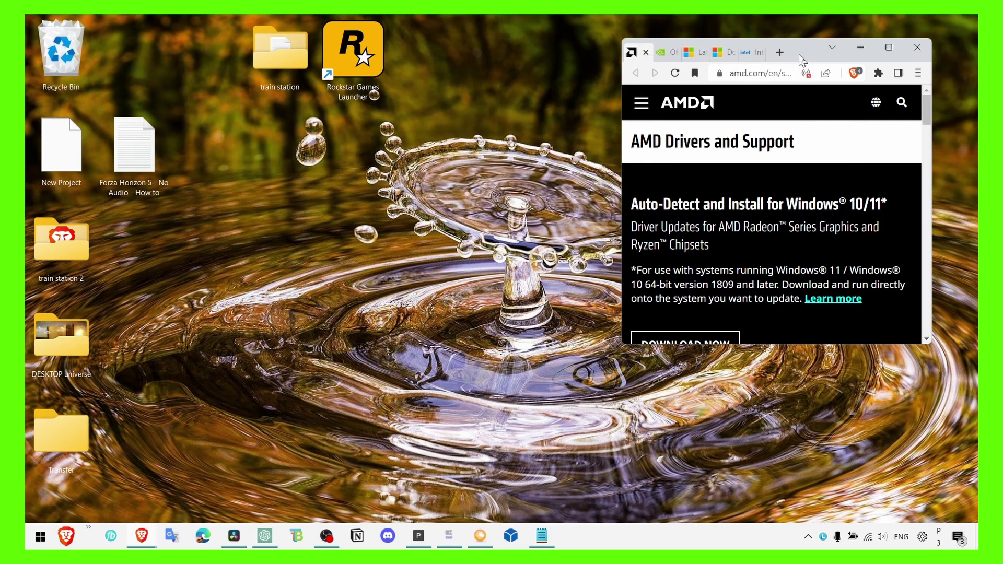
double_click(800, 52)
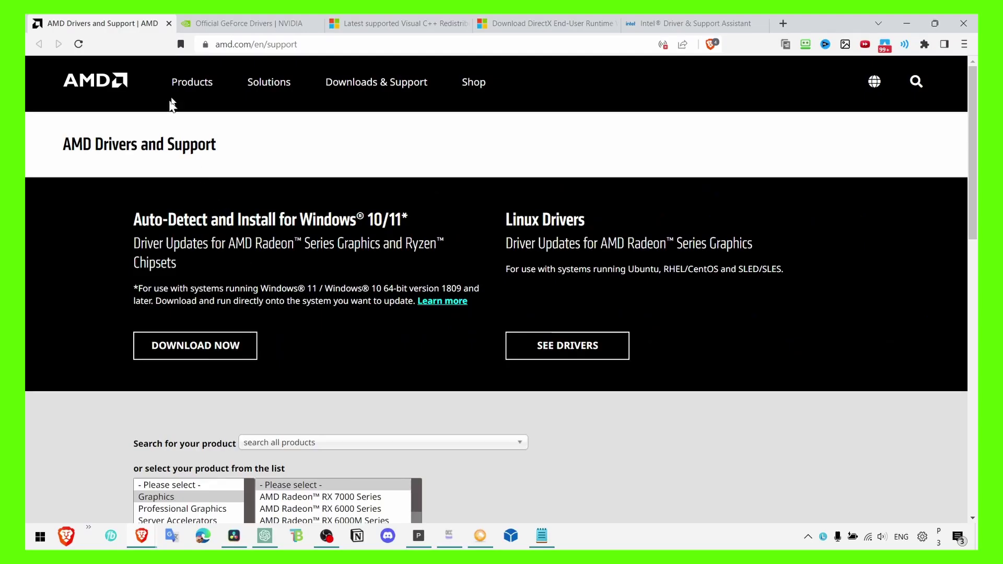
- Switch to the 'Official GeForce Drivers | NVIDIA' tab
click(235, 23)
mouse_move(247, 101)
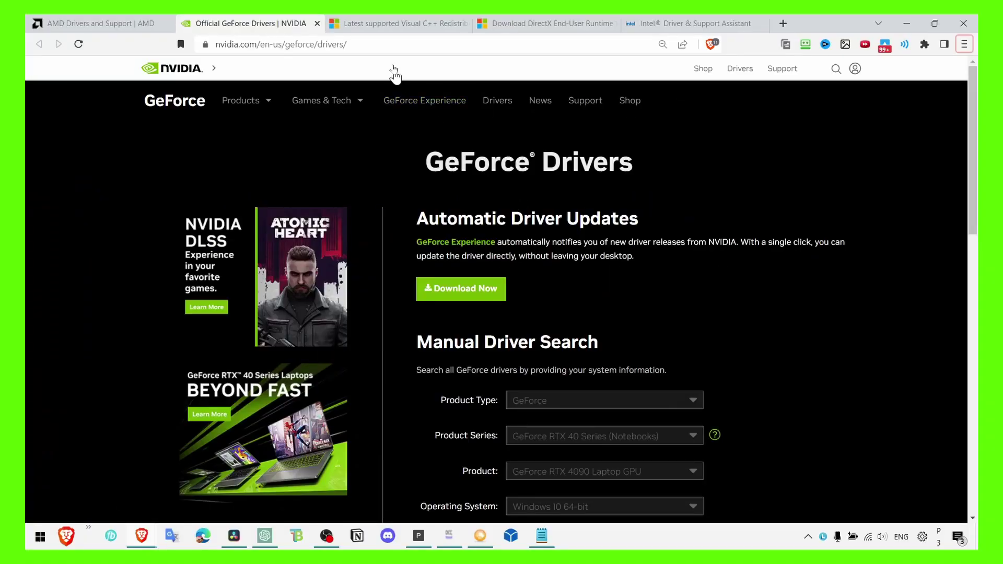
- Reject cookies on the Visual C++ Redistributable page, then switch to the DirectX End-User Runtime tab
click(388, 25)
drag(278, 201, 513, 202)
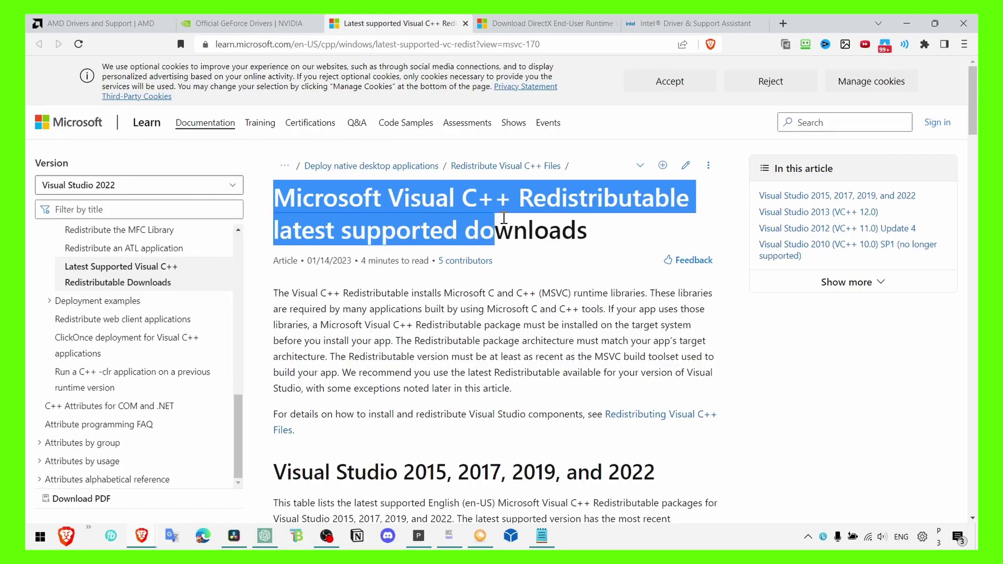
click(770, 81)
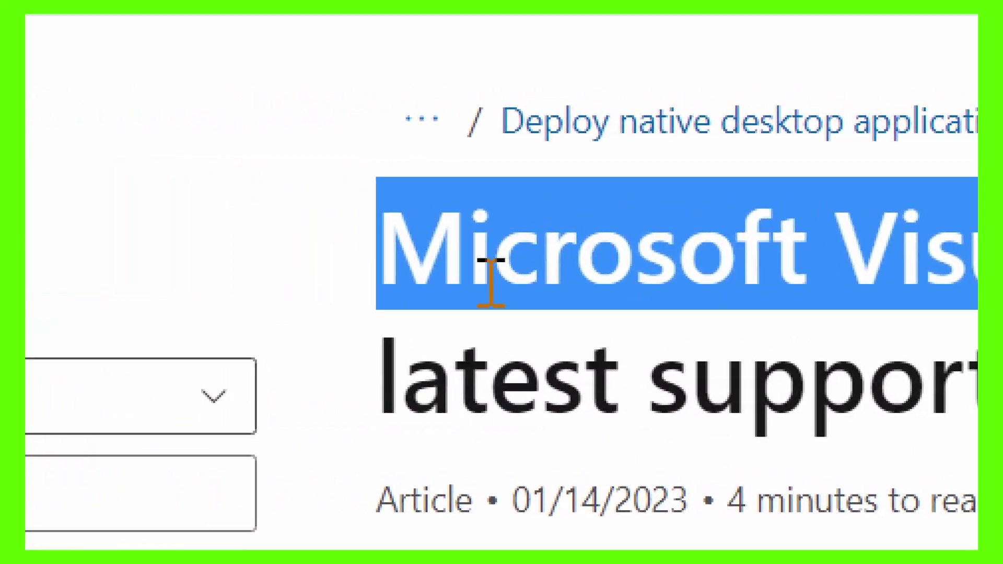
drag(506, 284, 526, 285)
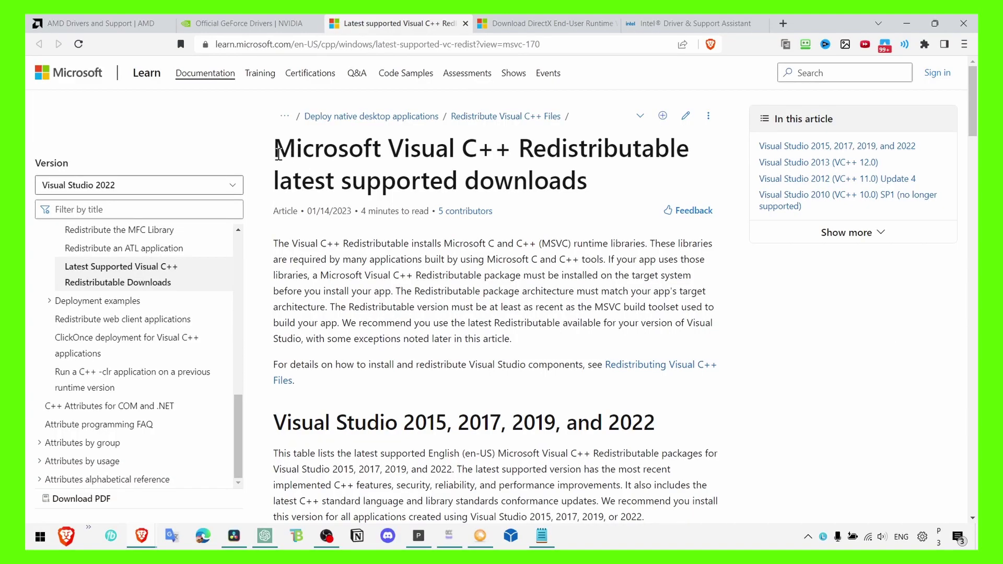
drag(276, 152, 427, 153)
click(427, 153)
scroll(397, 189, down, 5)
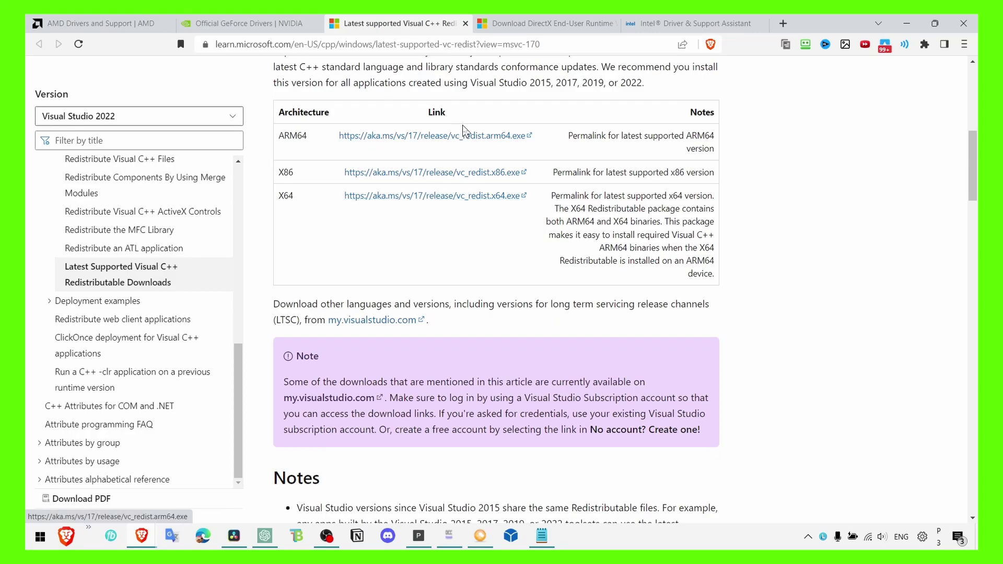
scroll(463, 132, up, 5)
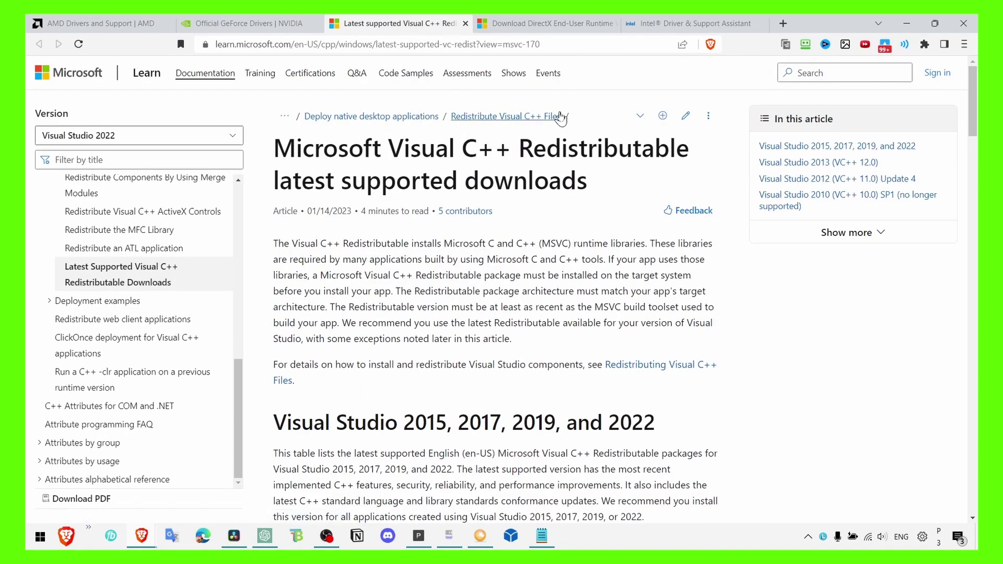
click(553, 24)
scroll(491, 265, down, 2)
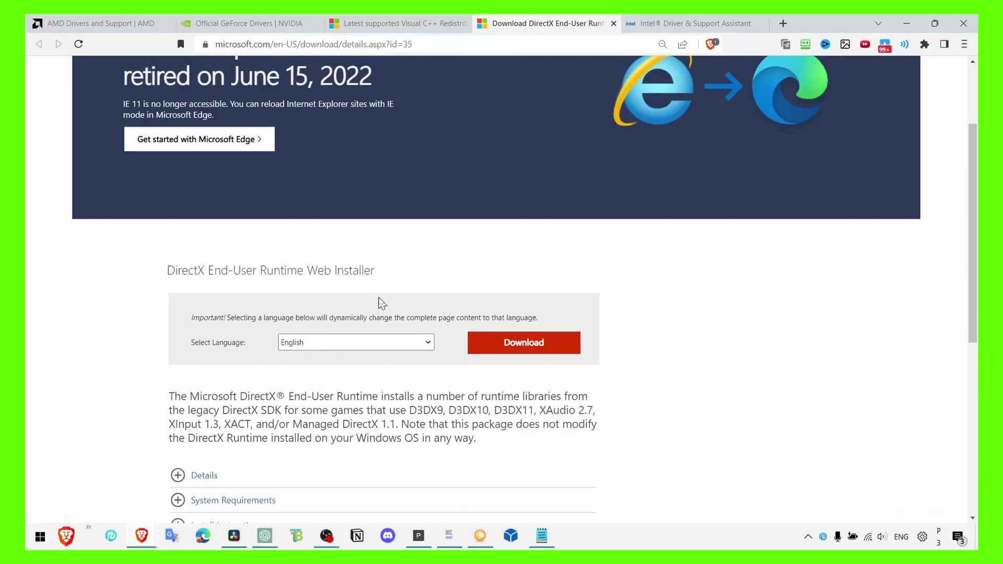
- Switch to the 'Intel Driver & Support Assistant' tab
click(670, 25)
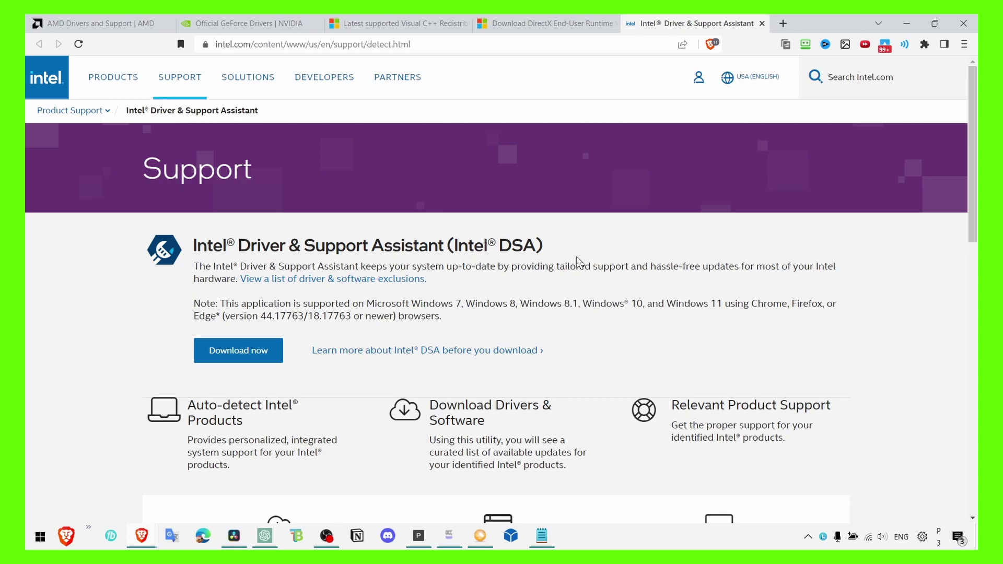
scroll(307, 283, down, 2)
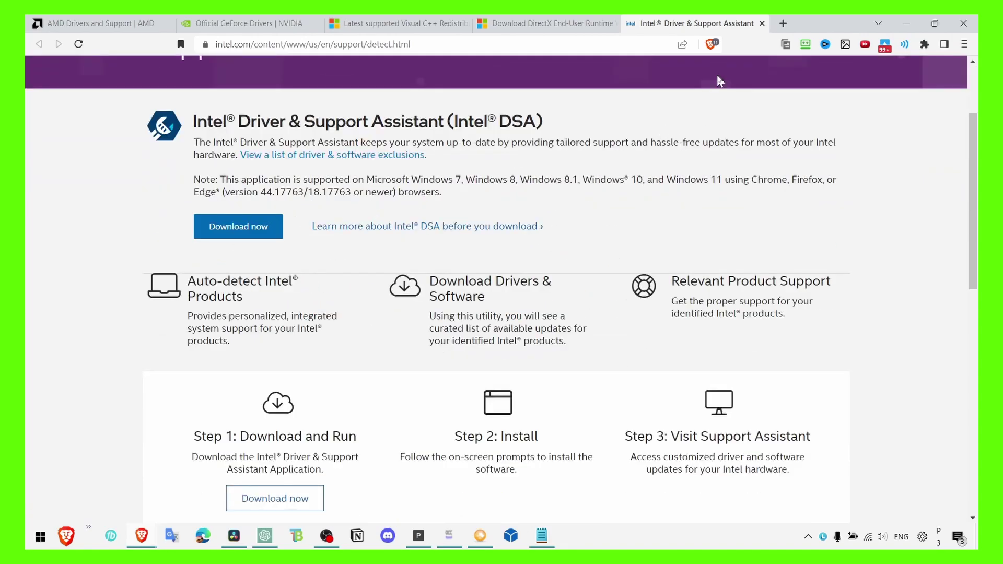
scroll(461, 139, up, 2)
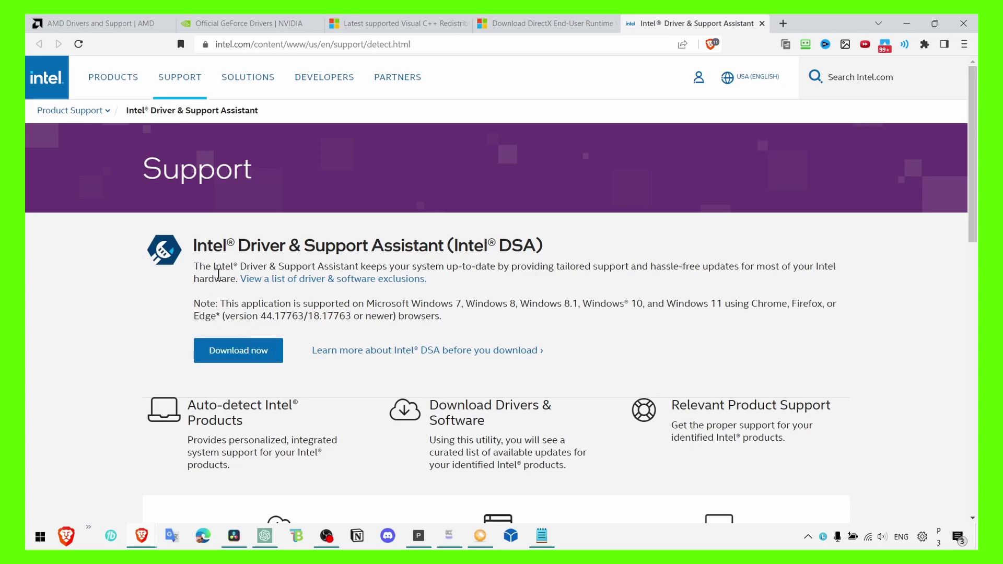
- Minimize Brave from the Intel Driver & Support Assistant page
click(906, 23)
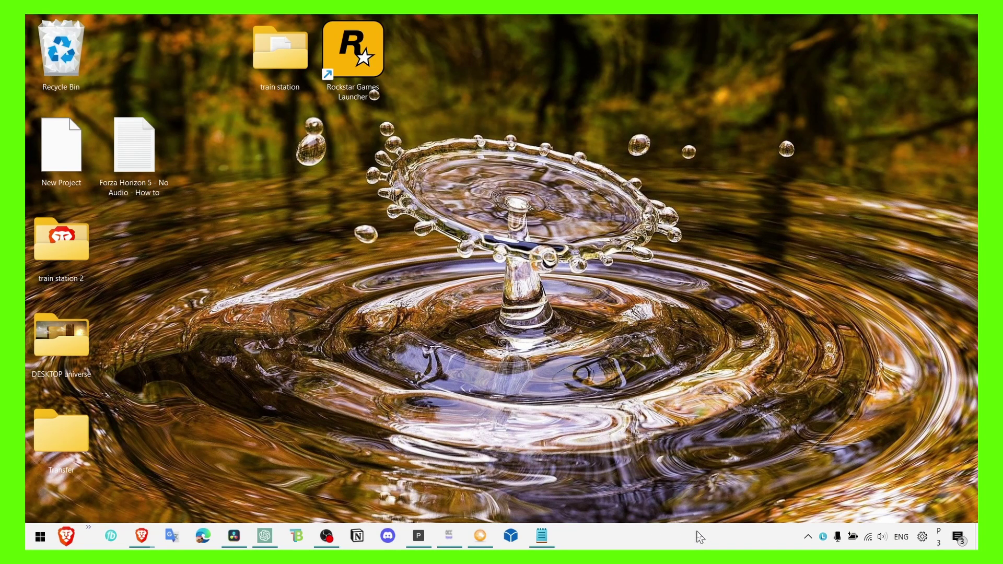
- Search for 'windows update' from the Start menu and open the Windows Update settings page
key(super)
text(windows udpa)
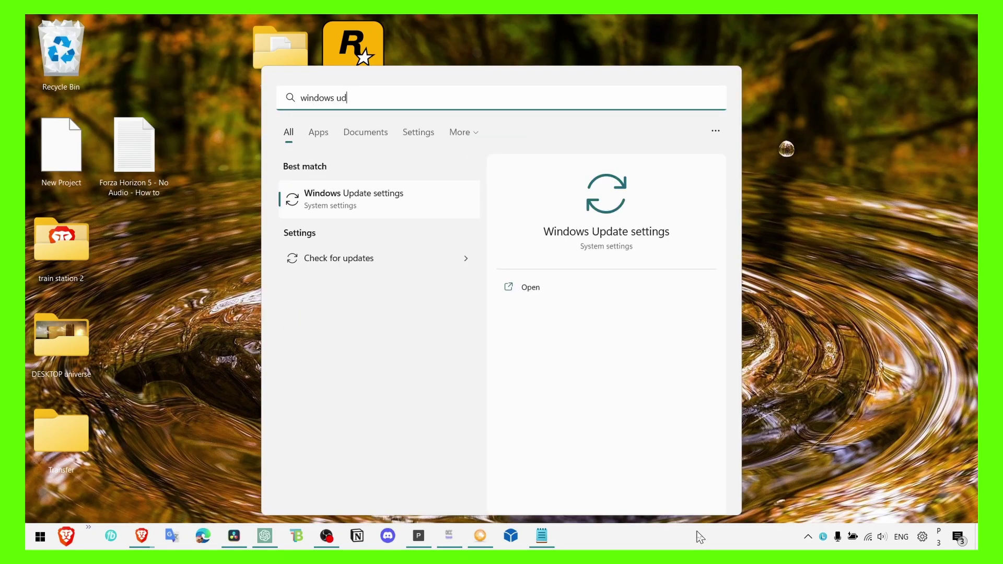
key(BackSpace)
text(pdate)
key(Return)
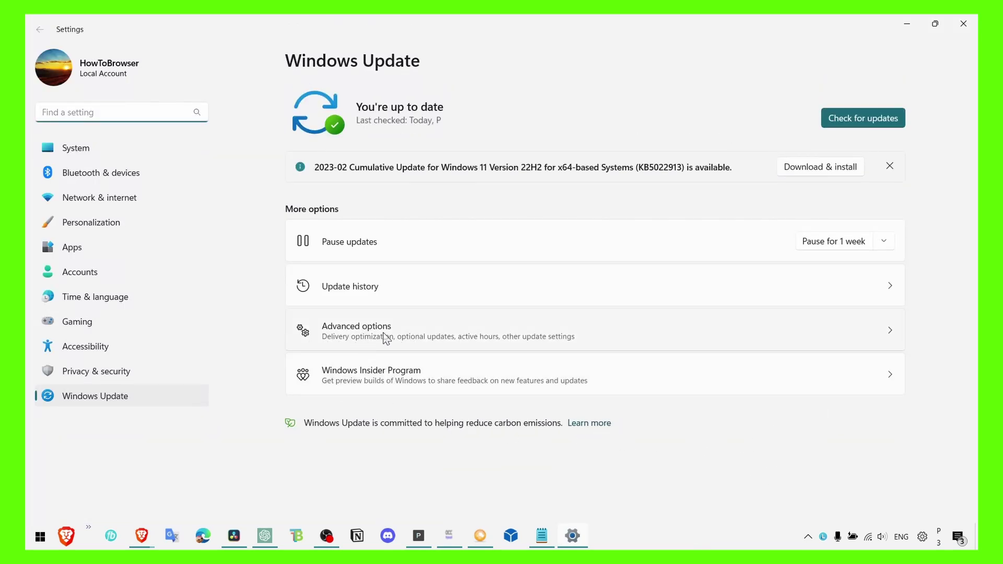
- Close the Settings window without changes, returning to the desktop
click(963, 24)
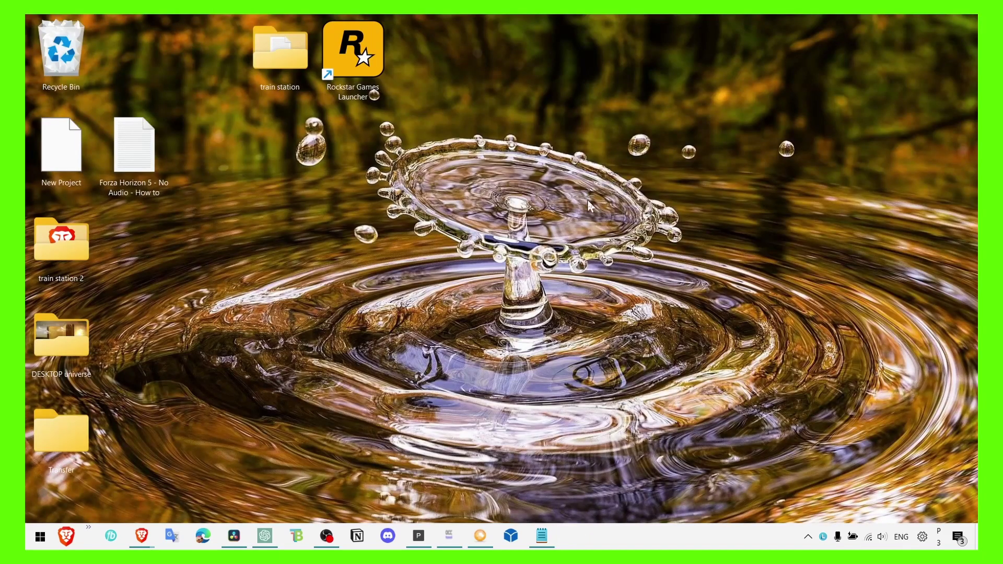